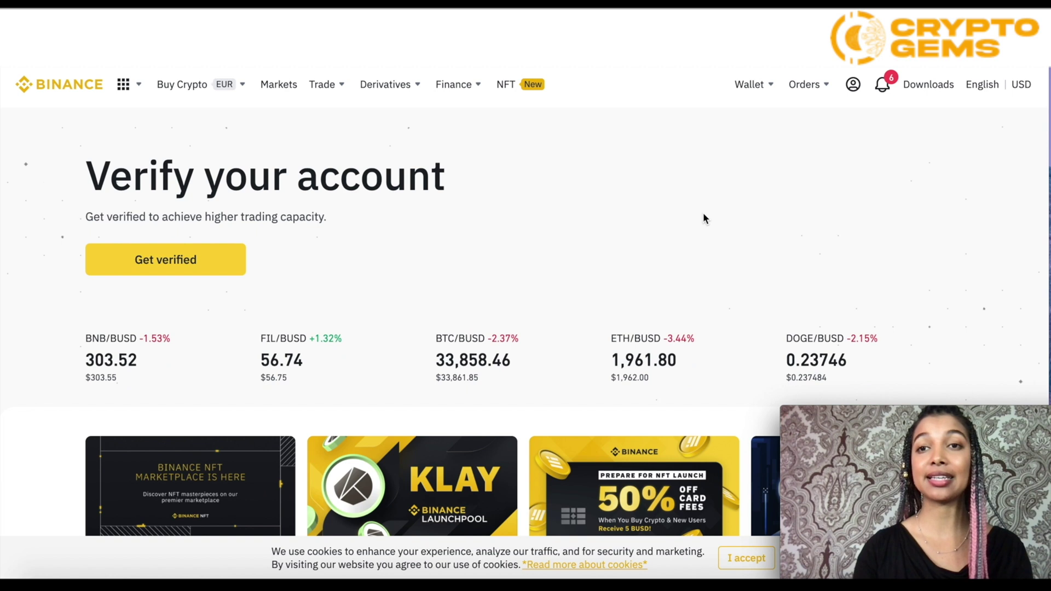
# Open the Fiat and Spot wallet from the Wallet menu.
pyautogui.click(769, 87)
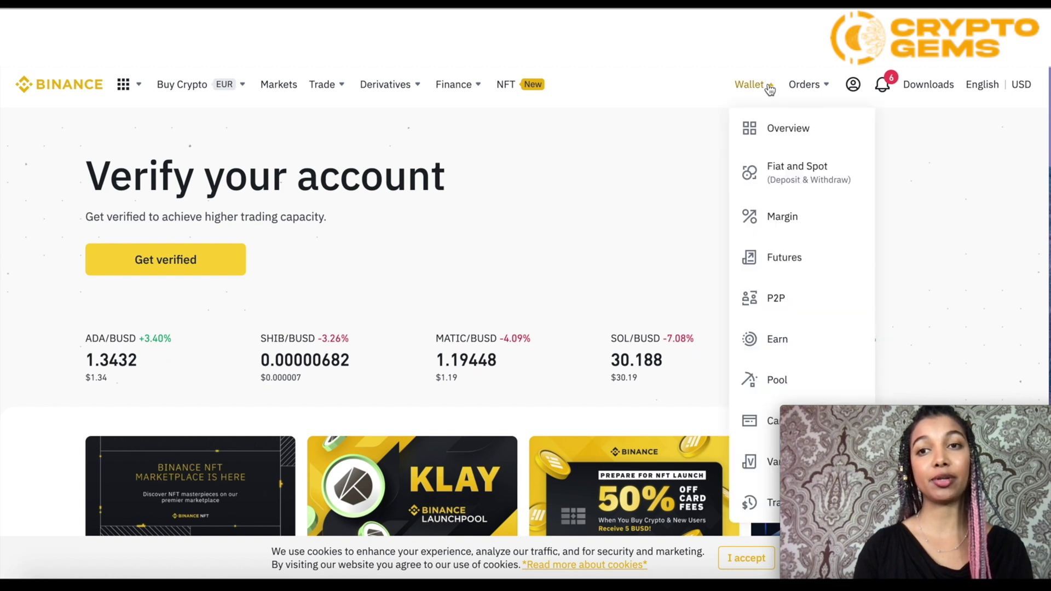
pyautogui.click(799, 178)
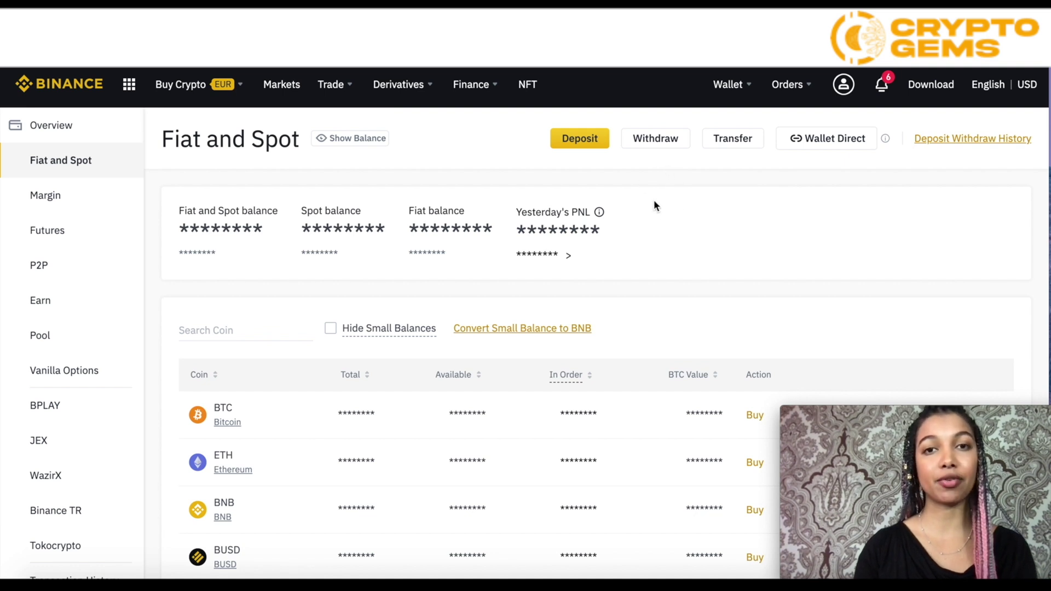
# Open the fiat withdrawal form and browse the currency list, keeping EUR selected.
pyautogui.click(657, 144)
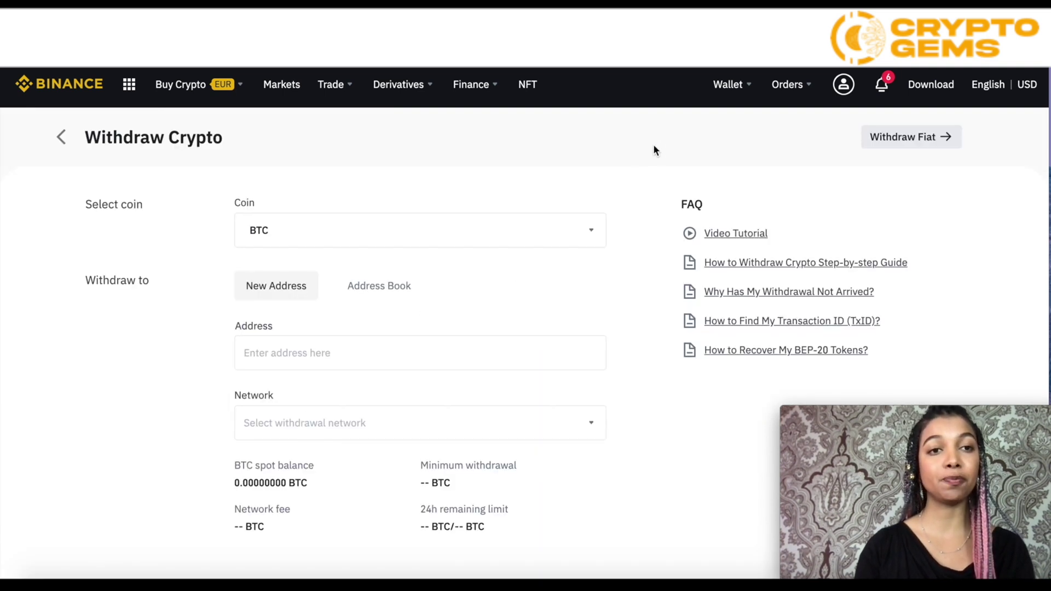
pyautogui.click(928, 137)
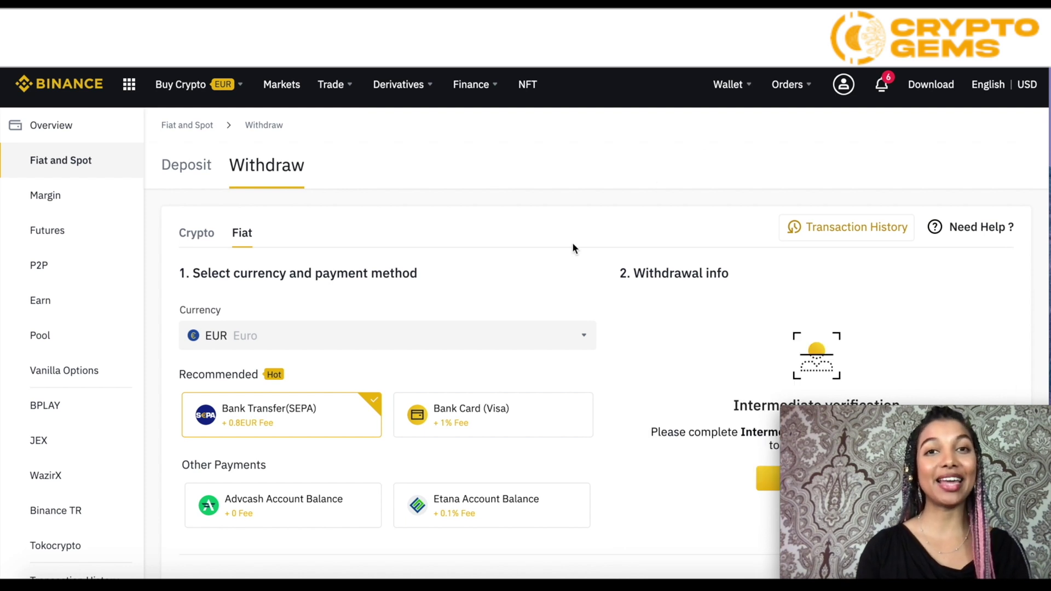
pyautogui.click(510, 339)
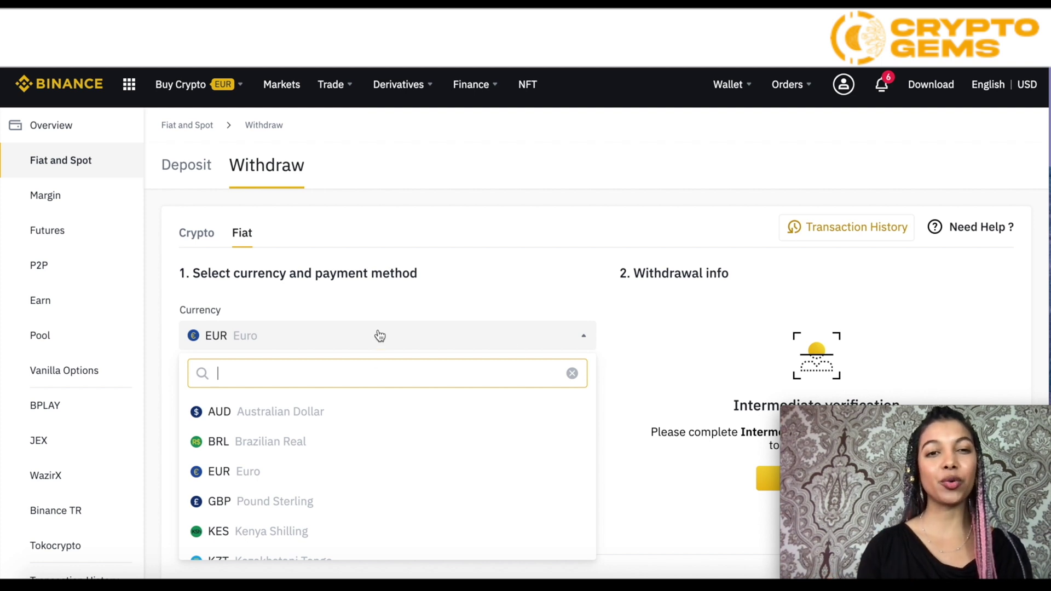
pyautogui.scroll(-5, 368, 472)
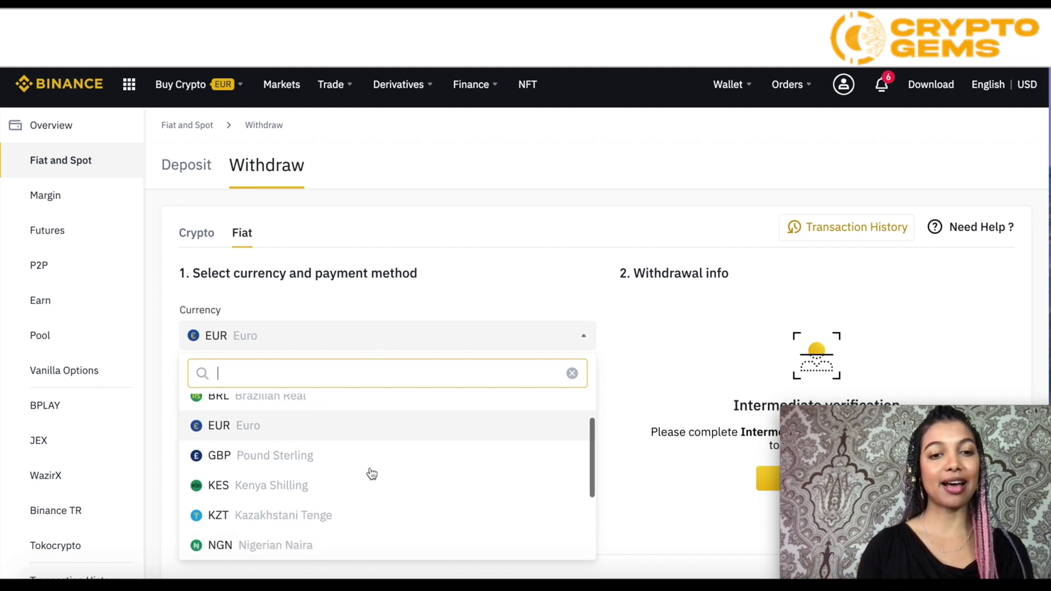
pyautogui.scroll(-4, 368, 471)
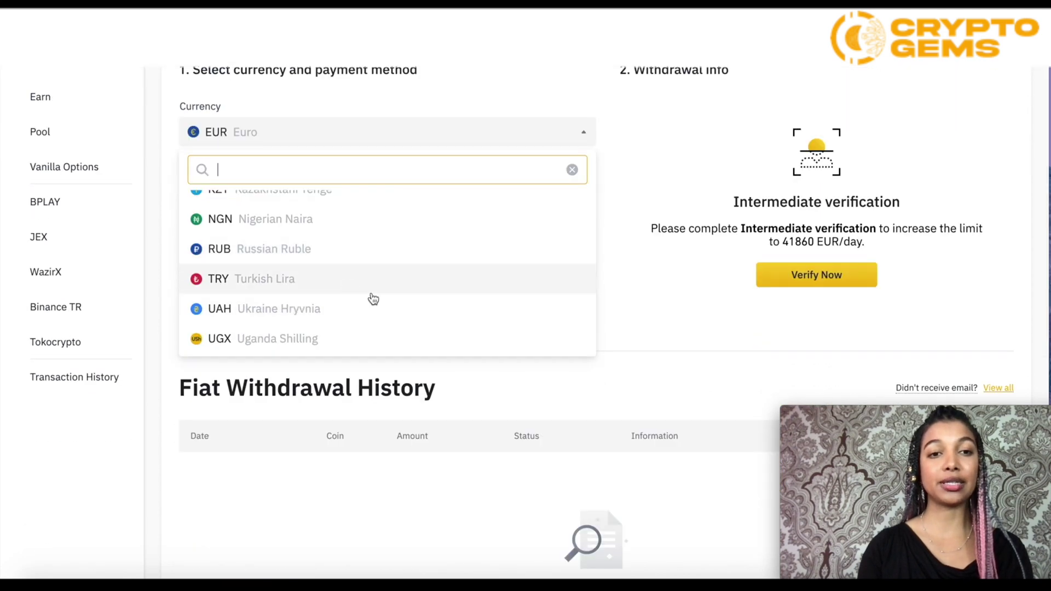
pyautogui.scroll(2, 389, 272)
pyautogui.click(389, 271)
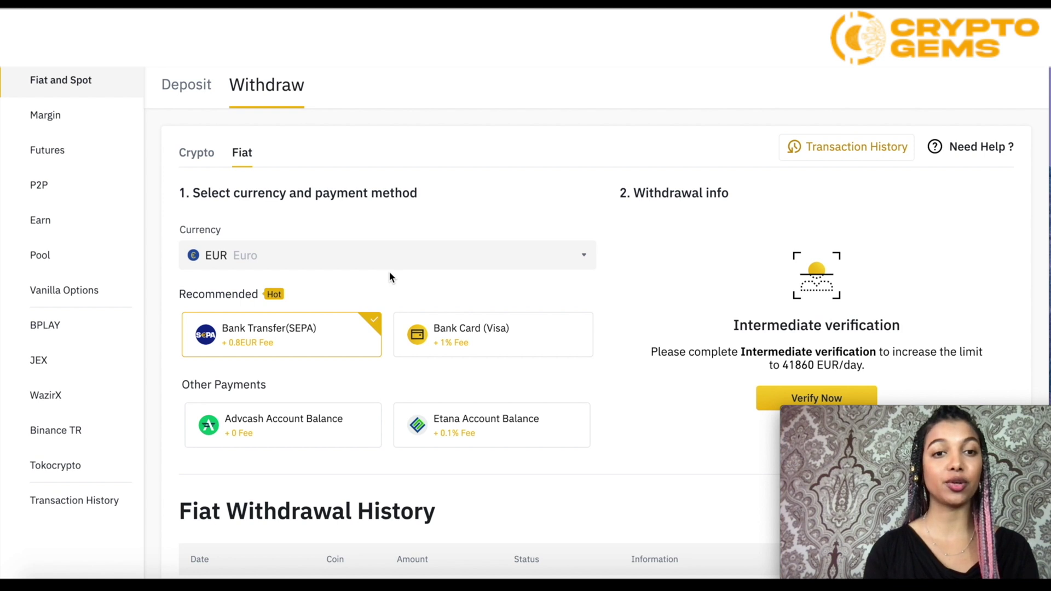
pyautogui.scroll(-1, 389, 271)
pyautogui.scroll(-1, 333, 320)
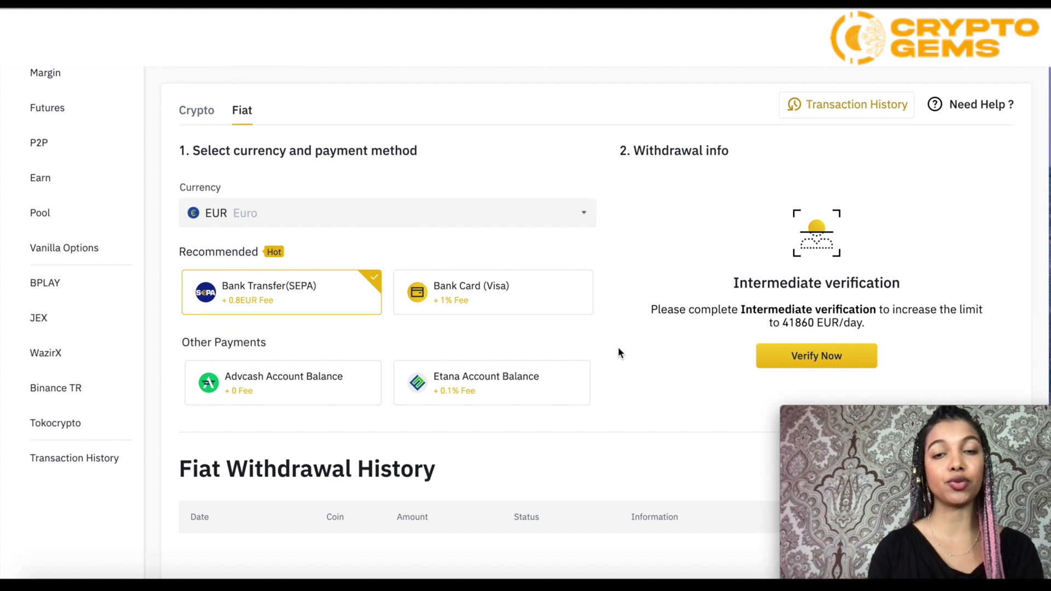
# Choose Advcash Account Balance as the EUR withdrawal method and review its 0 fee and 800,000 EUR limits.
pyautogui.click(498, 313)
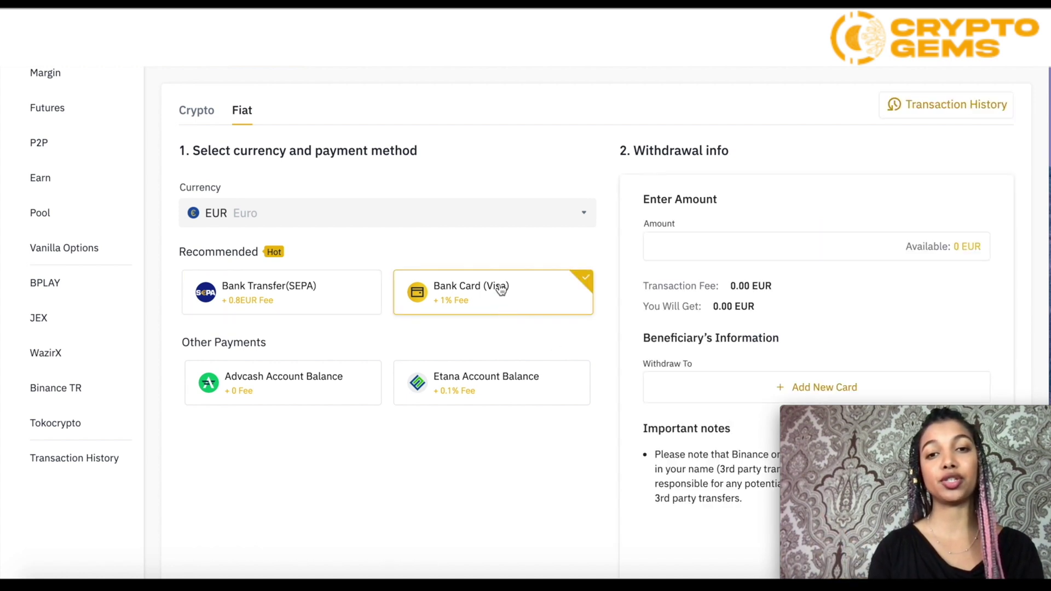
pyautogui.click(296, 393)
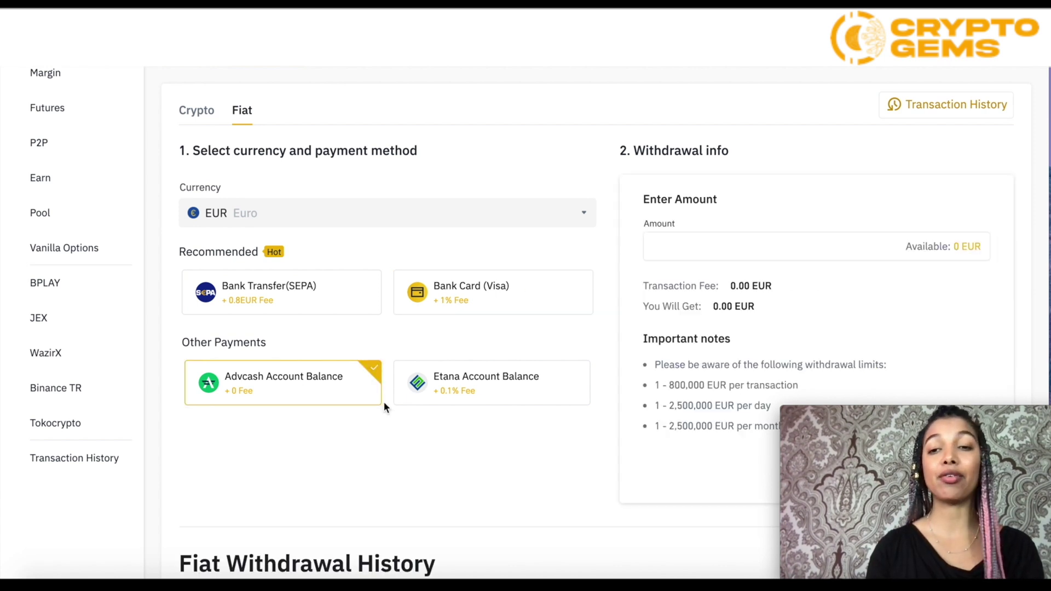
pyautogui.scroll(-1, 592, 408)
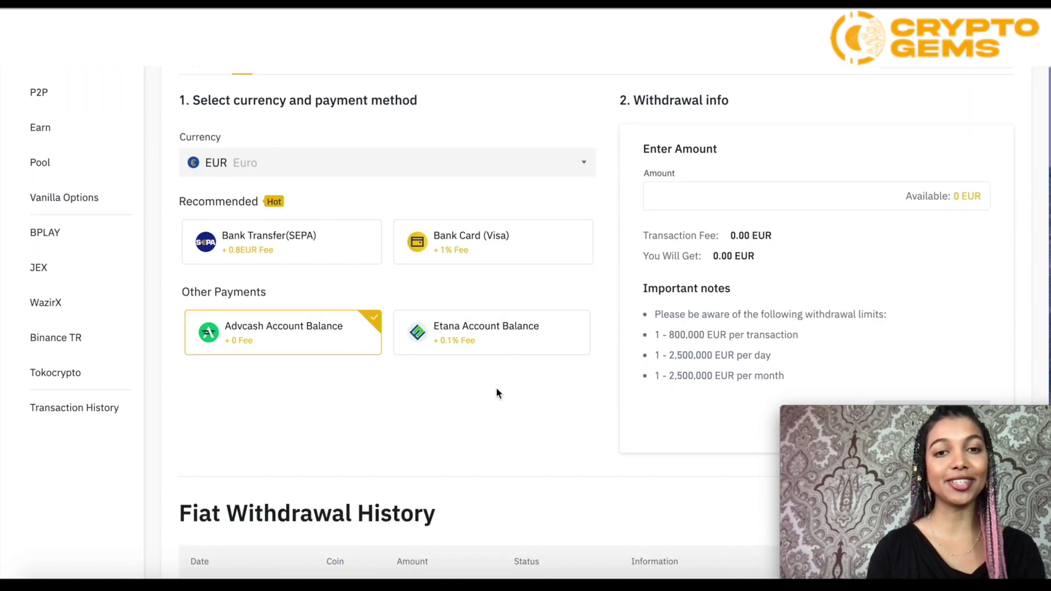
pyautogui.scroll(1, 498, 383)
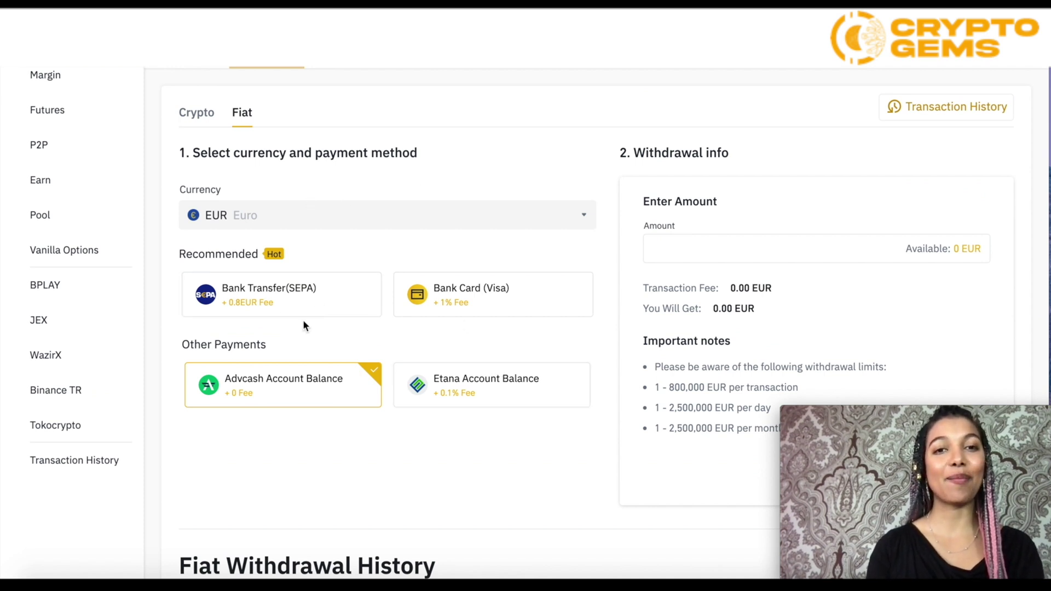
pyautogui.scroll(-1, 286, 371)
pyautogui.scroll(-3, 287, 370)
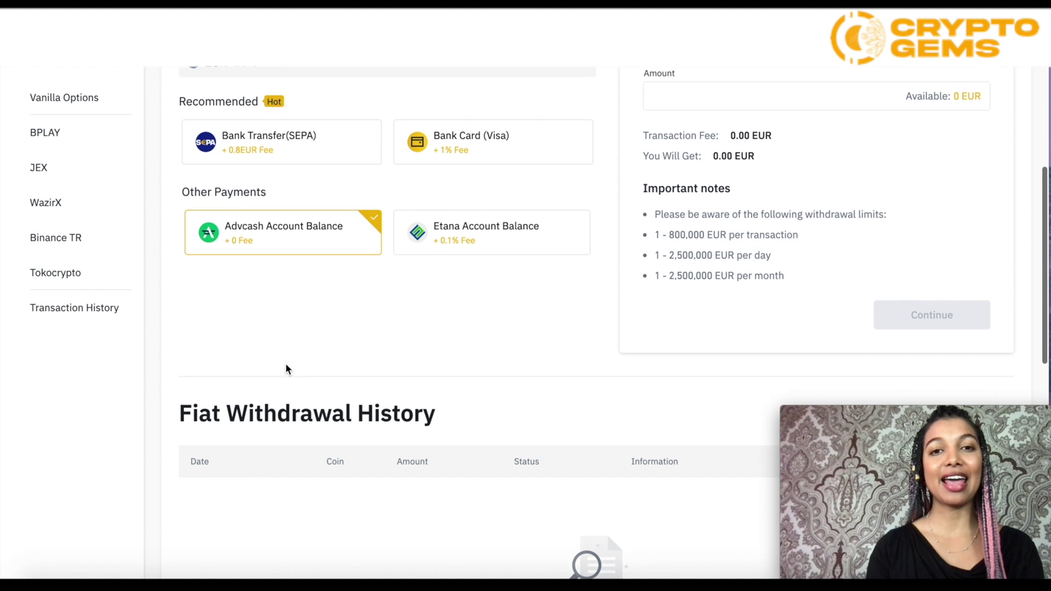
pyautogui.scroll(2, 287, 371)
pyautogui.scroll(-4, 286, 370)
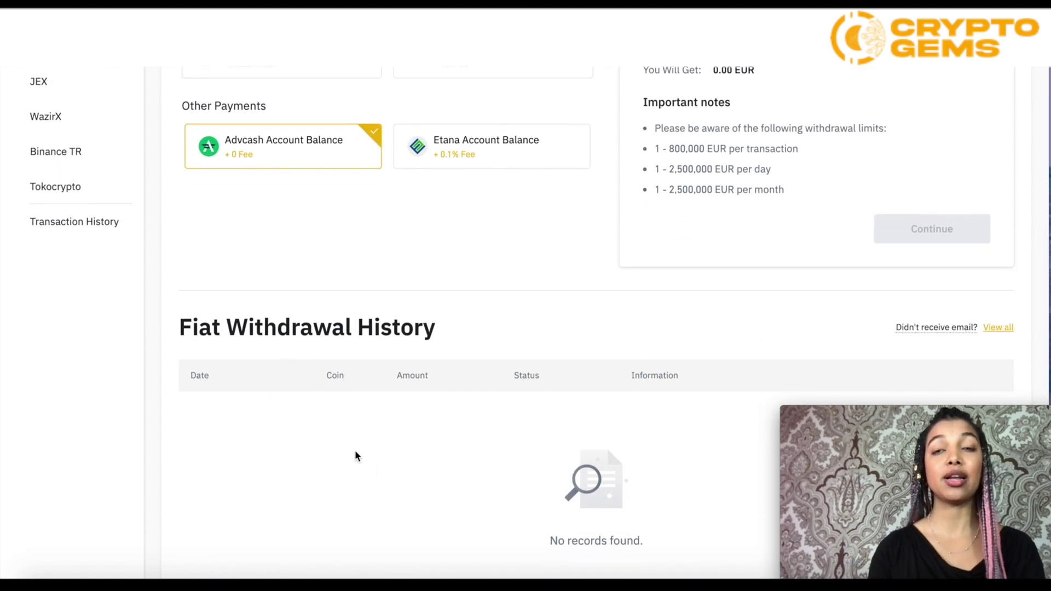
pyautogui.scroll(-1, 471, 464)
pyautogui.scroll(5, 471, 464)
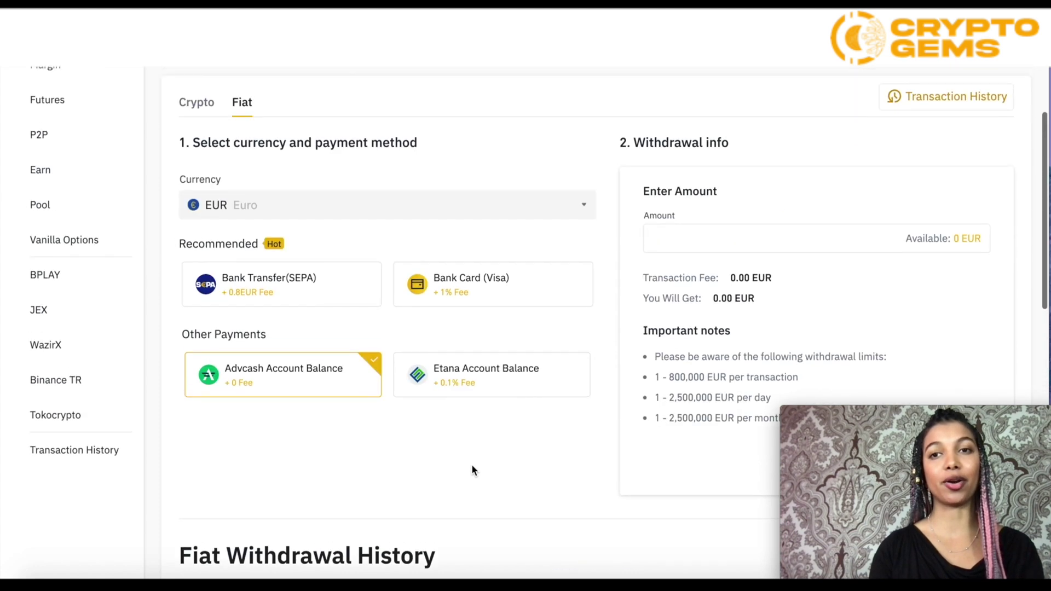
pyautogui.scroll(-2, 337, 313)
pyautogui.scroll(1, 337, 317)
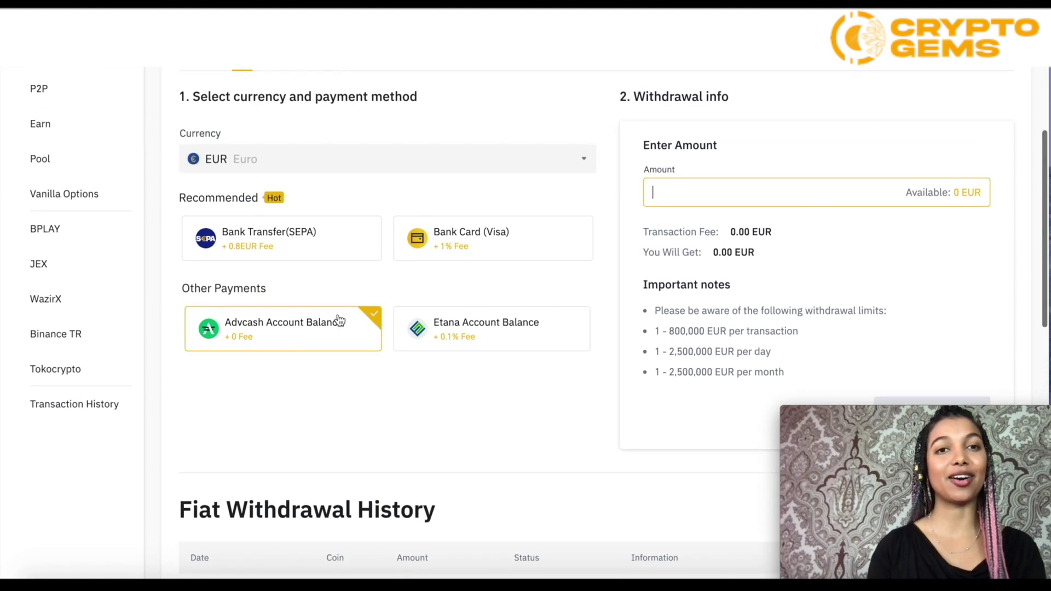
pyautogui.scroll(1, 351, 195)
pyautogui.scroll(1, 348, 200)
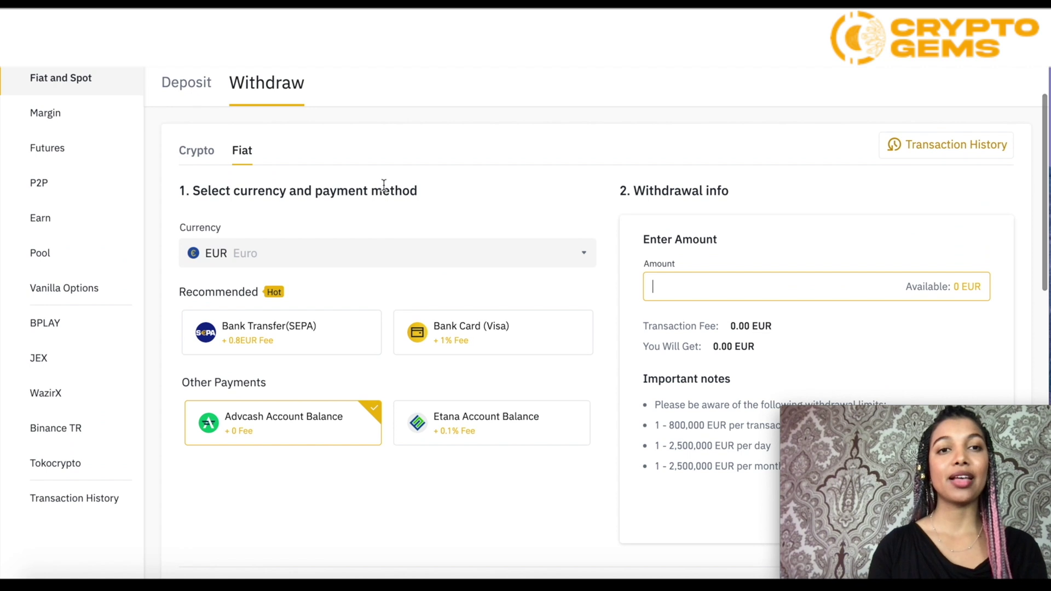
pyautogui.scroll(1, 383, 183)
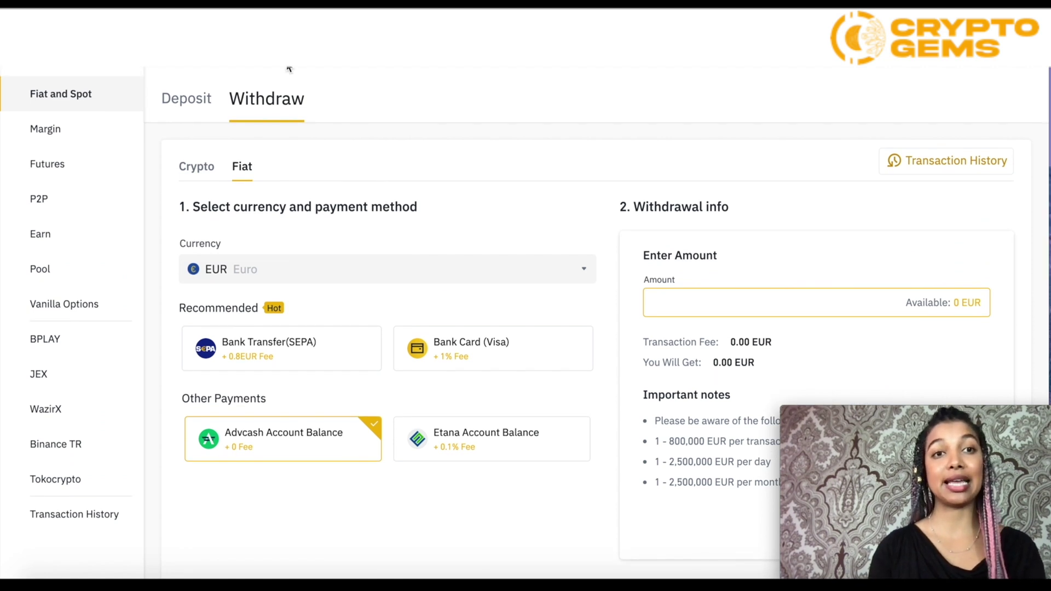
# Switch to the crypto withdrawal form and keep BTC Bitcoin as the coin.
pyautogui.click(201, 167)
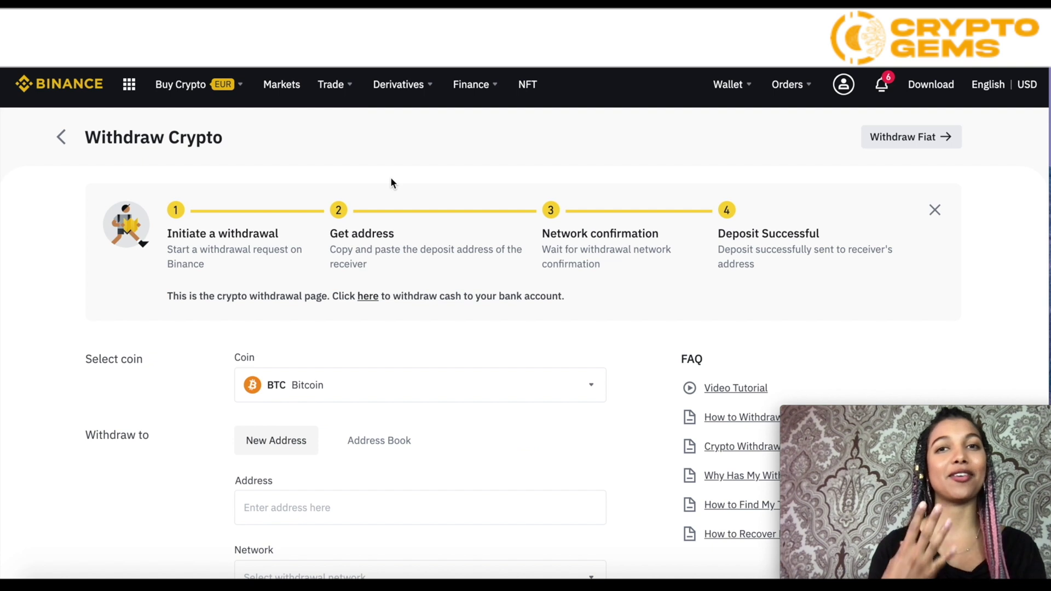
pyautogui.click(934, 210)
pyautogui.scroll(-1, 438, 207)
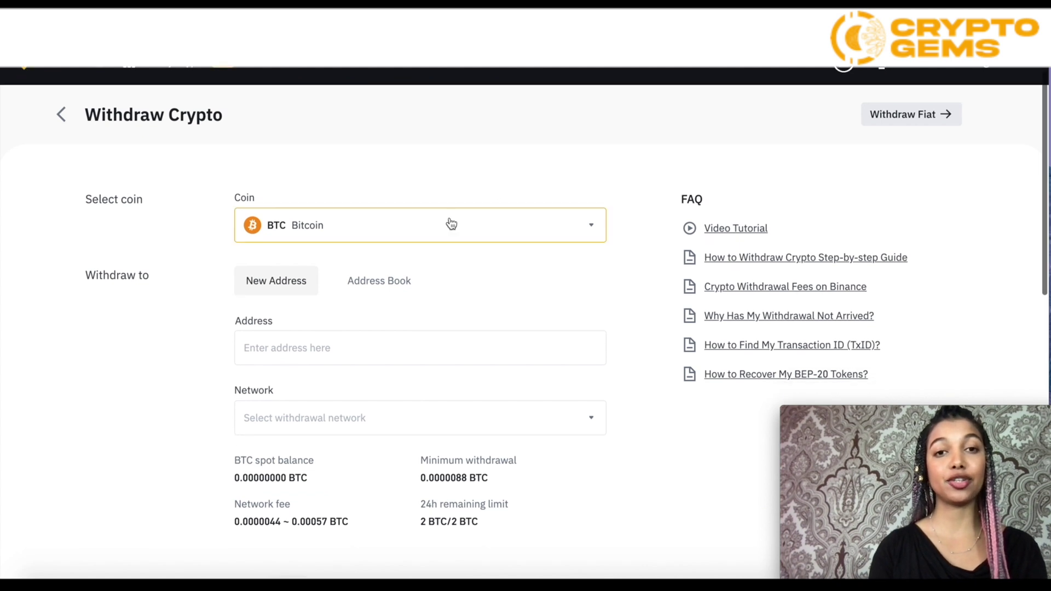
pyautogui.click(449, 221)
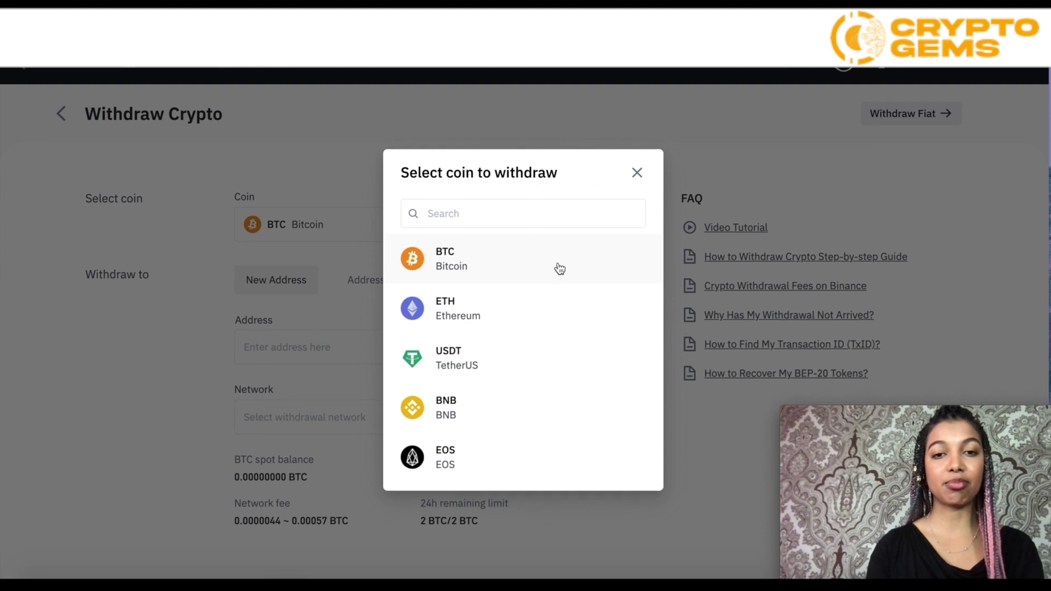
pyautogui.click(485, 259)
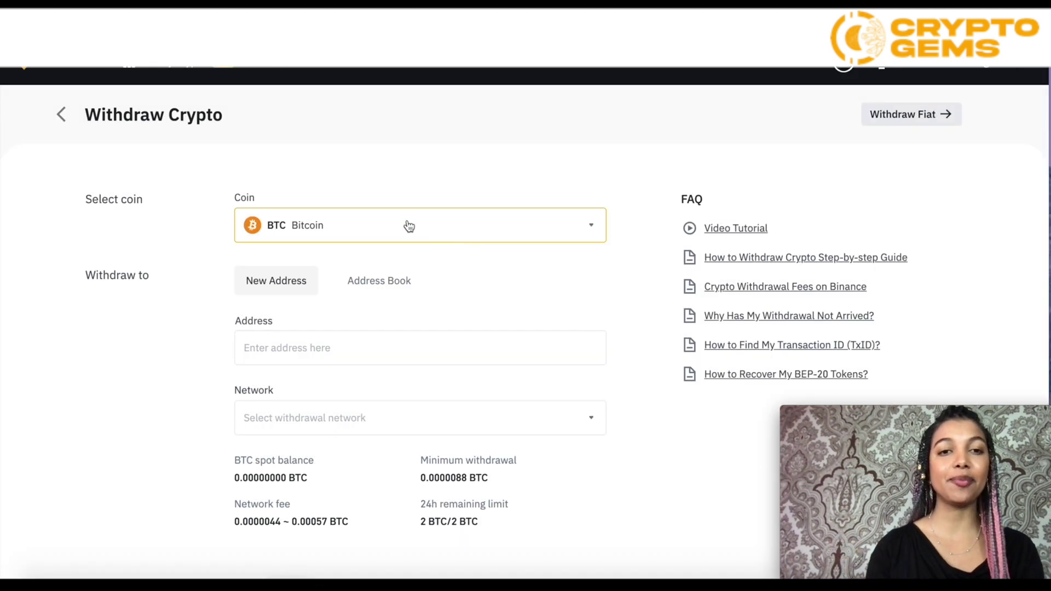
pyautogui.scroll(-1, 407, 224)
pyautogui.scroll(-1, 420, 164)
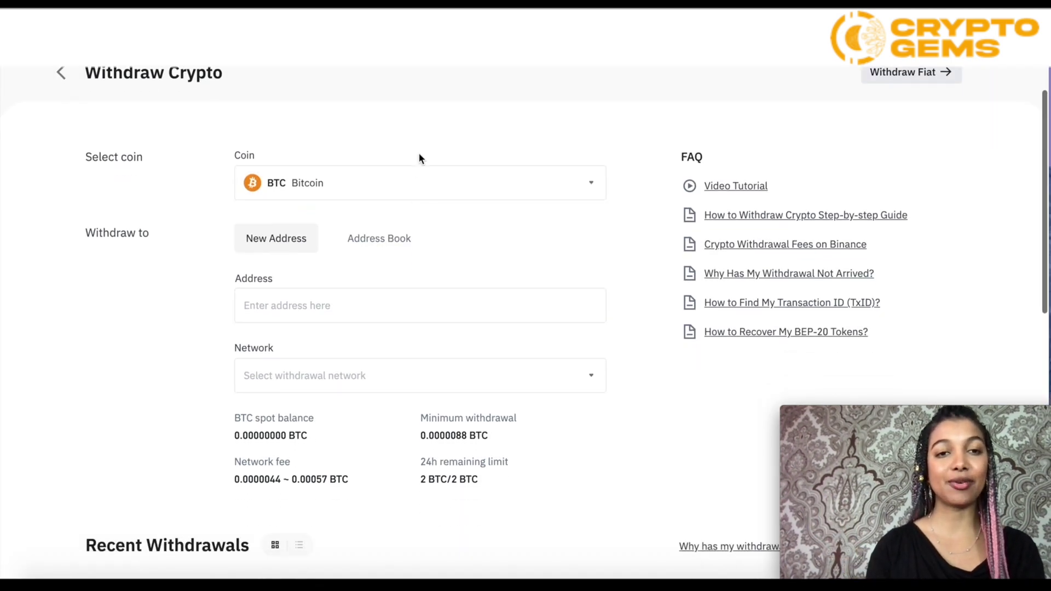
# Check the Address Book tab, then return to New Address for the destination.
pyautogui.click(296, 290)
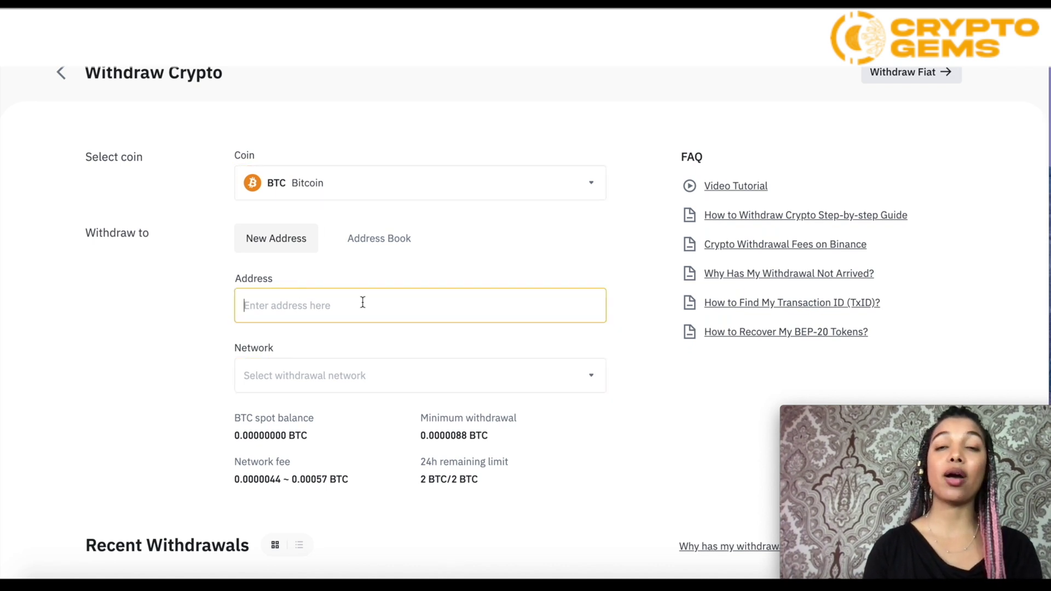
pyautogui.scroll(1, 362, 302)
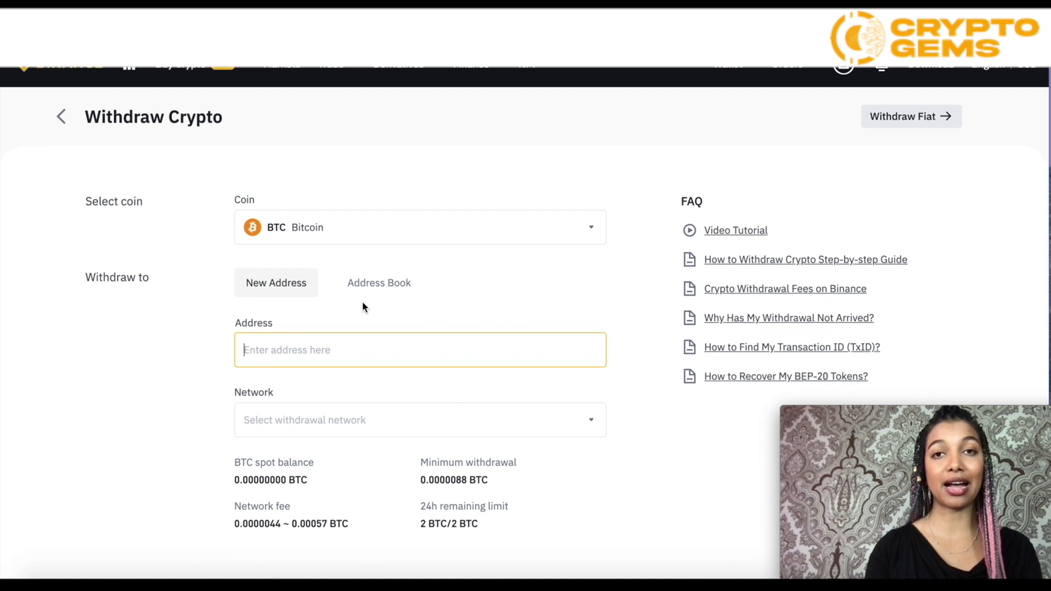
pyautogui.click(364, 311)
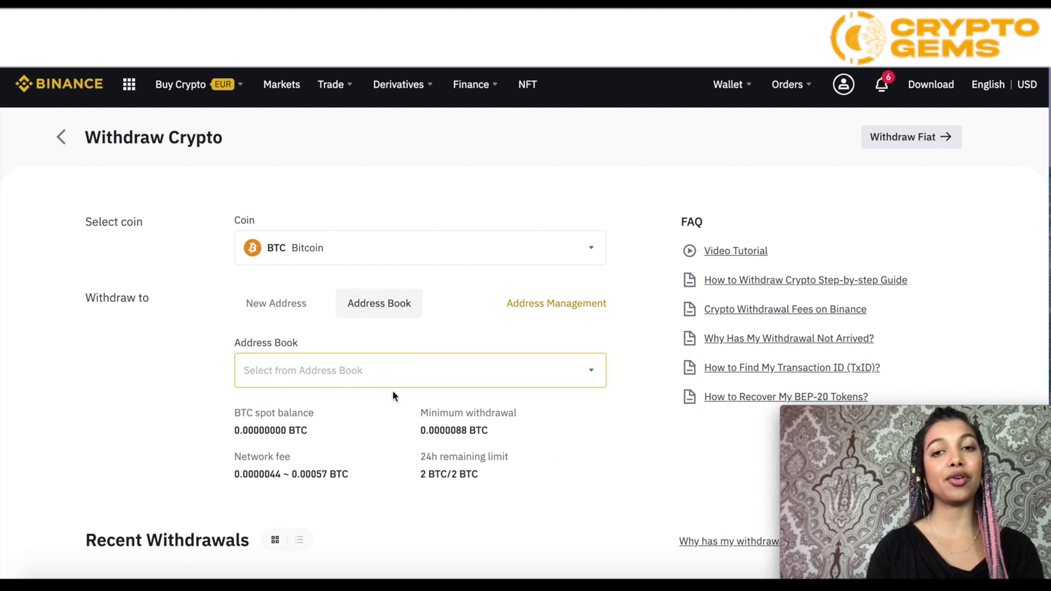
pyautogui.click(285, 308)
pyautogui.scroll(-1, 300, 339)
pyautogui.click(294, 320)
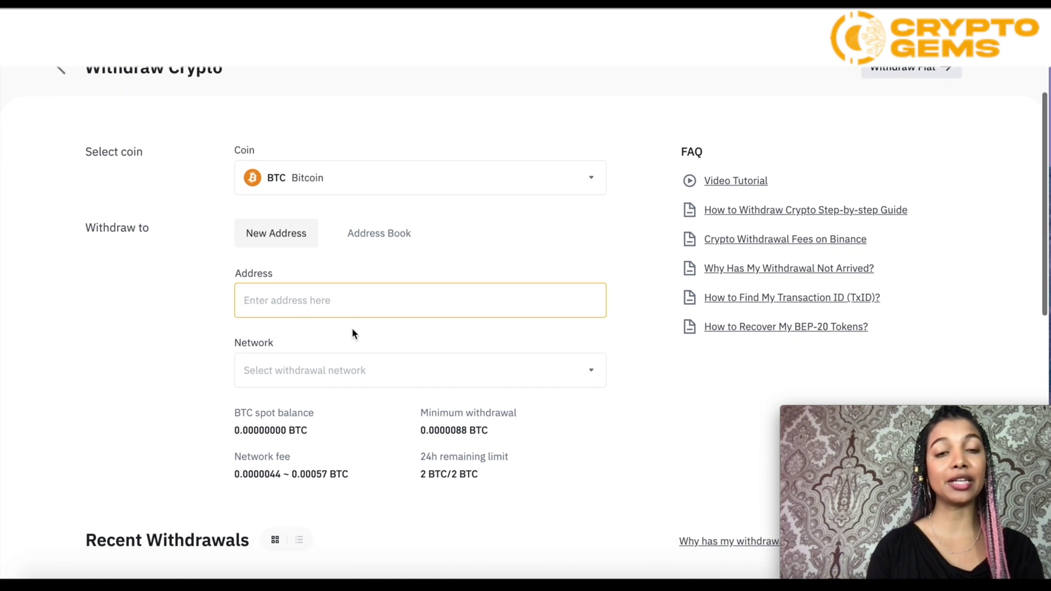
pyautogui.scroll(-1, 352, 333)
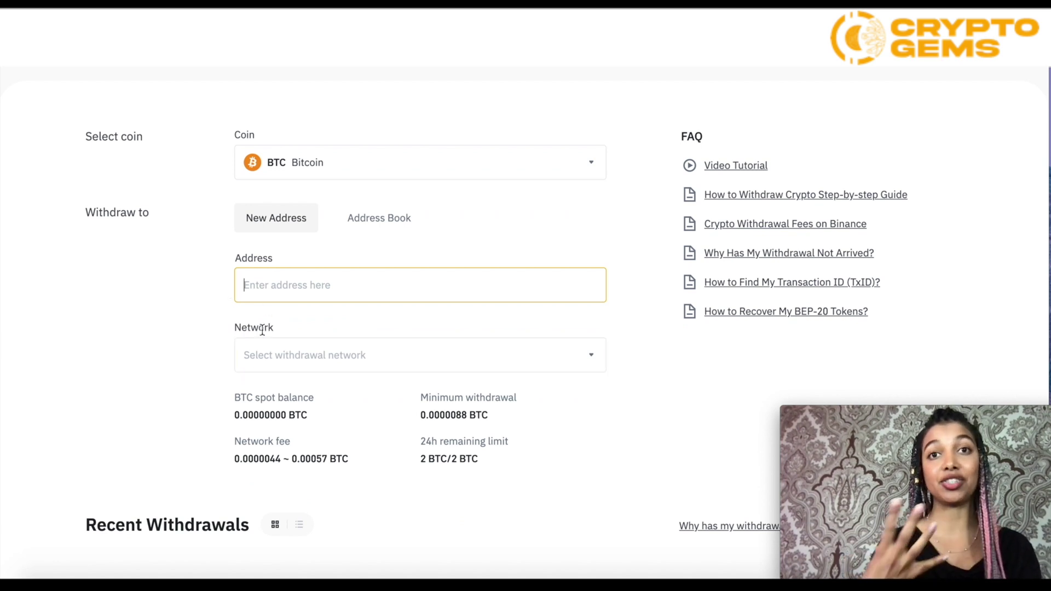
pyautogui.scroll(-1, 262, 330)
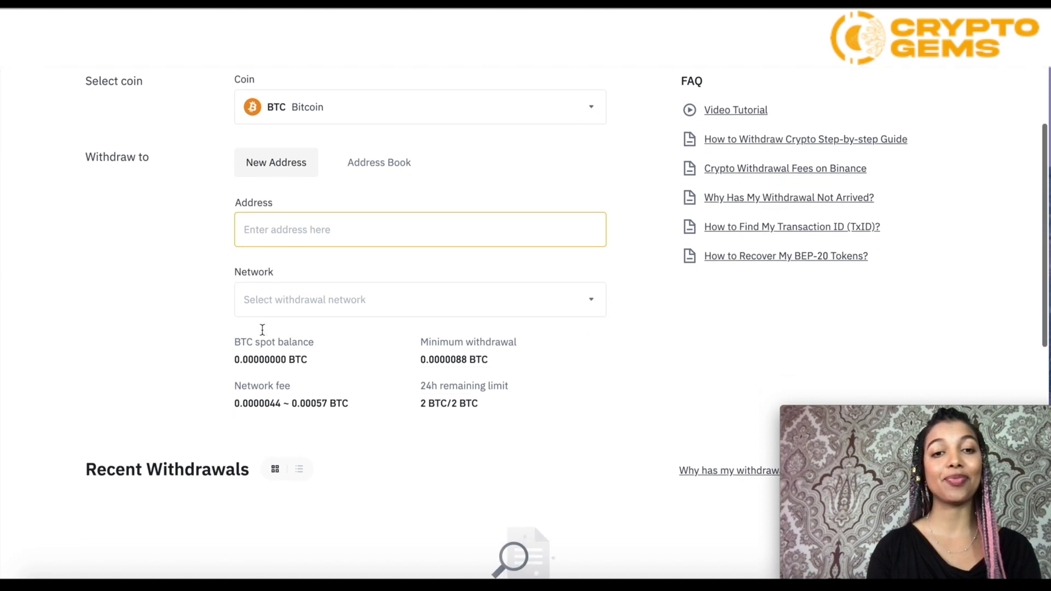
pyautogui.scroll(3, 262, 329)
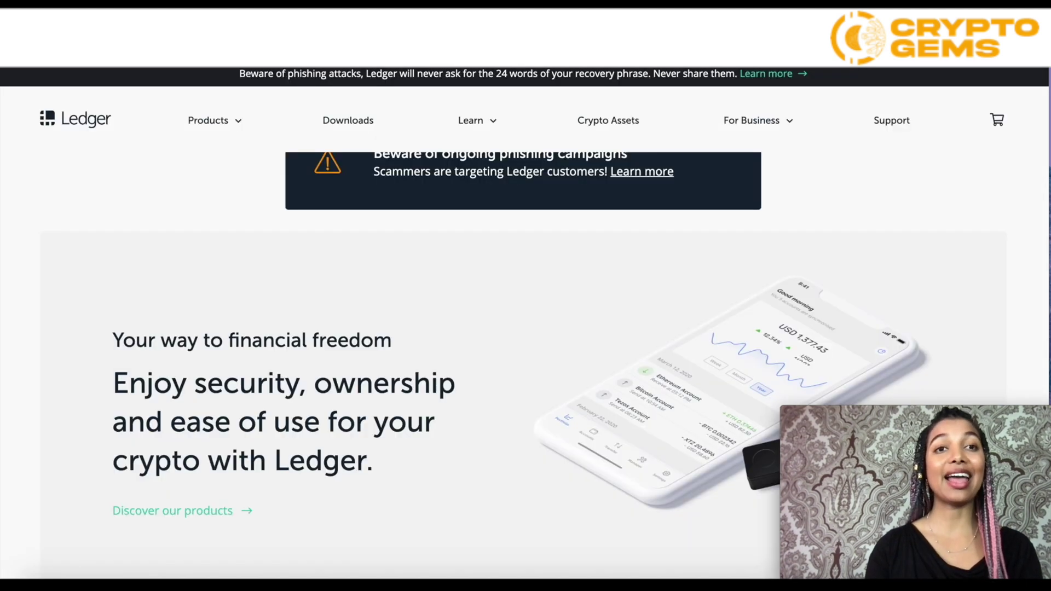
pyautogui.scroll(-5, 478, 331)
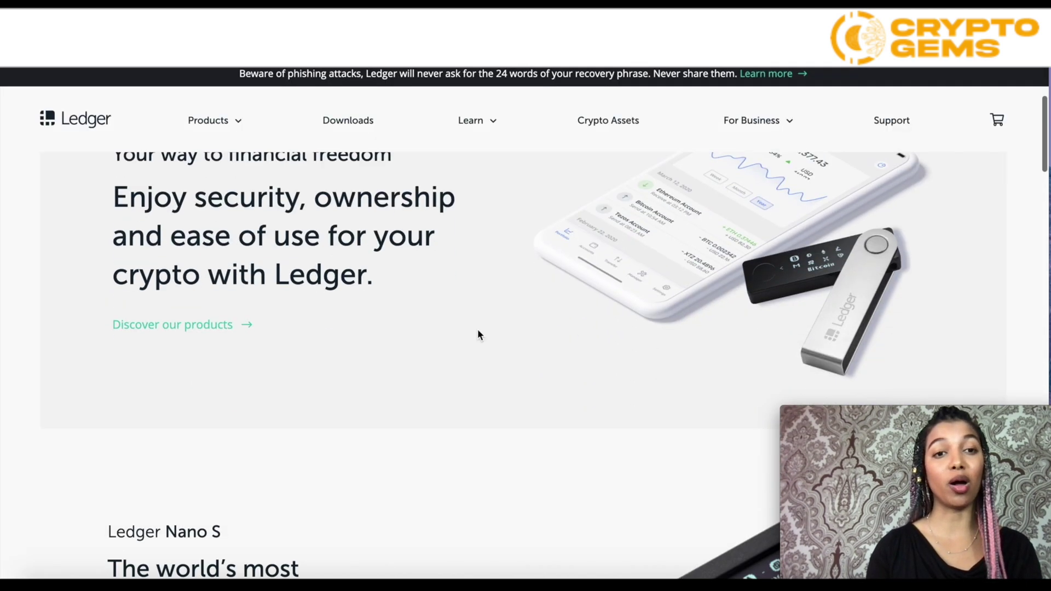
pyautogui.scroll(-1, 478, 332)
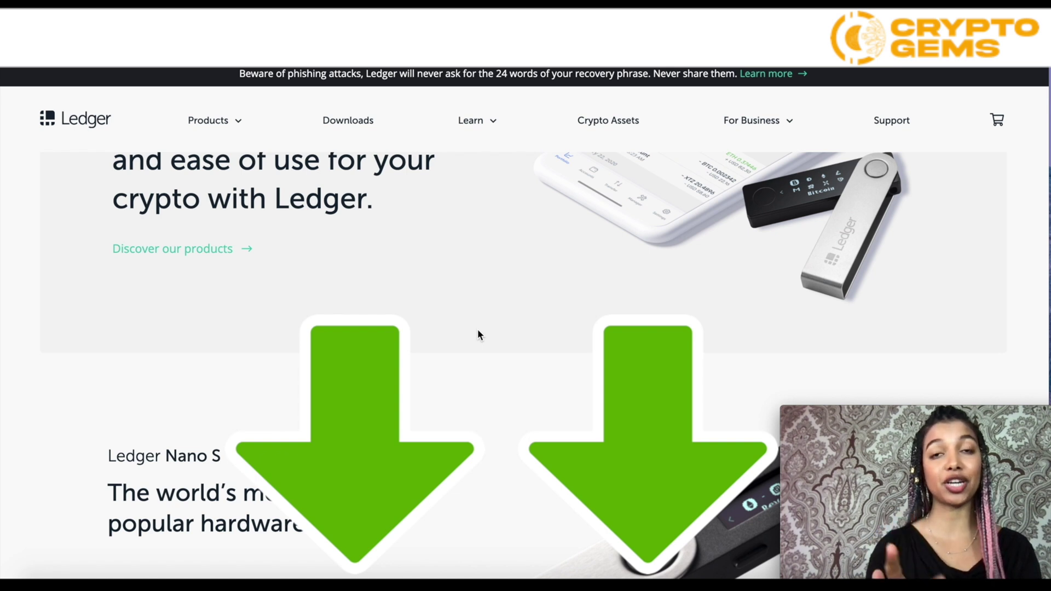
pyautogui.scroll(-2, 478, 333)
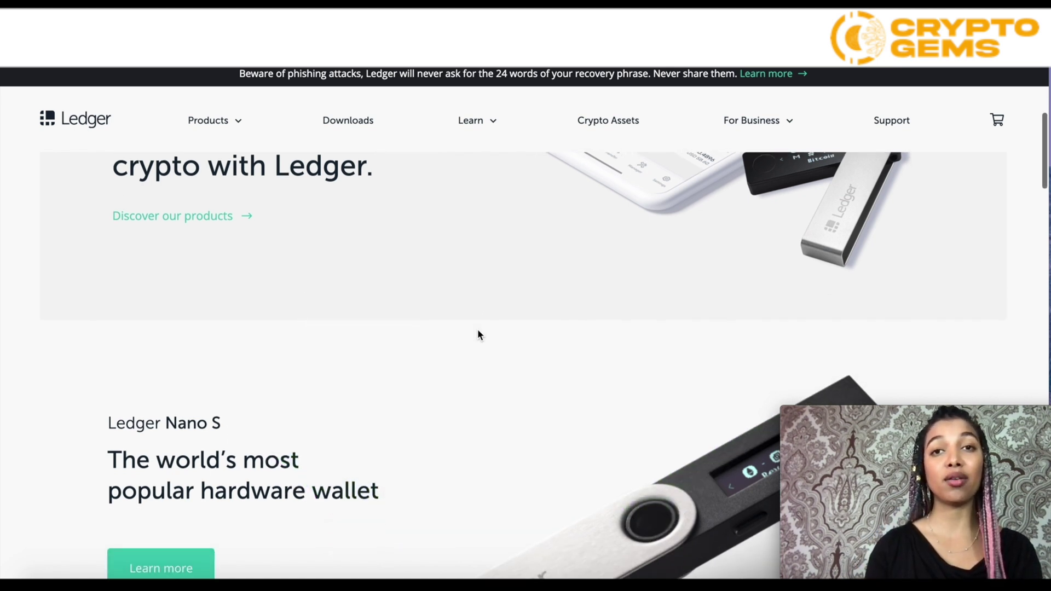
pyautogui.scroll(-2, 478, 334)
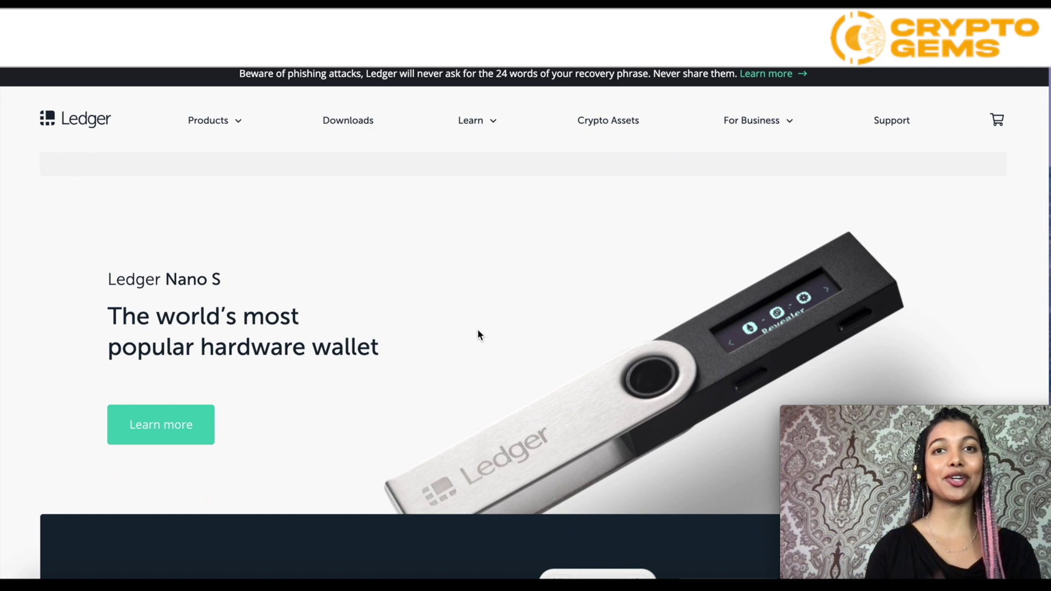
pyautogui.scroll(-2, 478, 334)
pyautogui.scroll(-6, 478, 334)
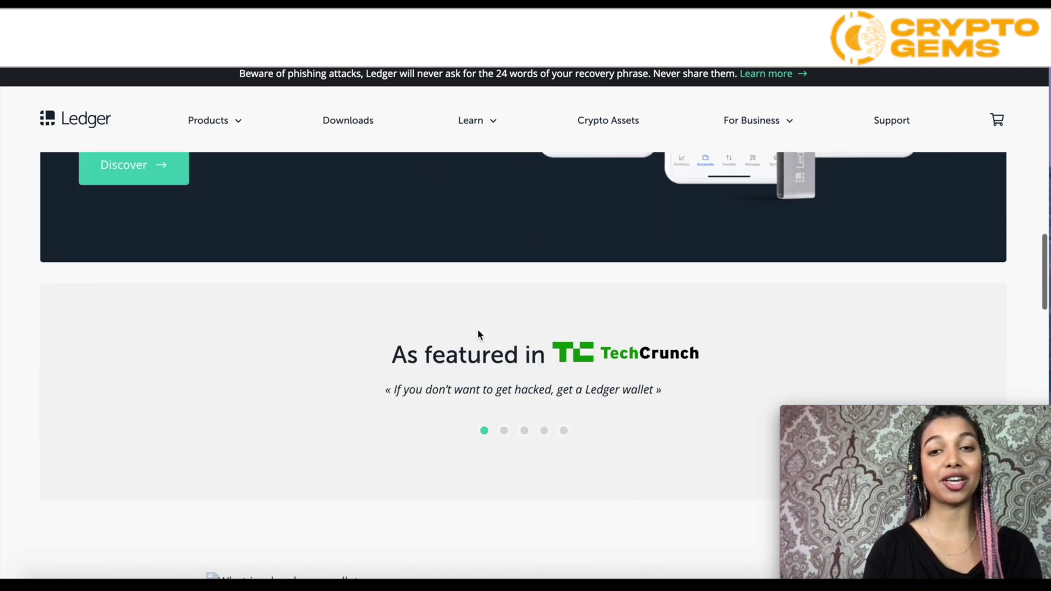
pyautogui.scroll(15, 491, 122)
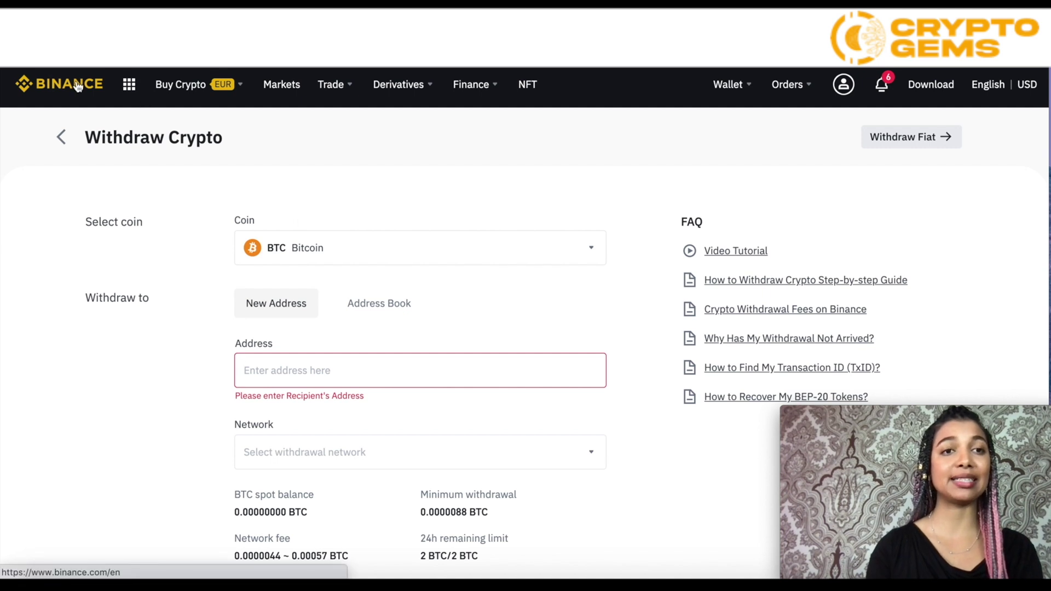
pyautogui.click(78, 86)
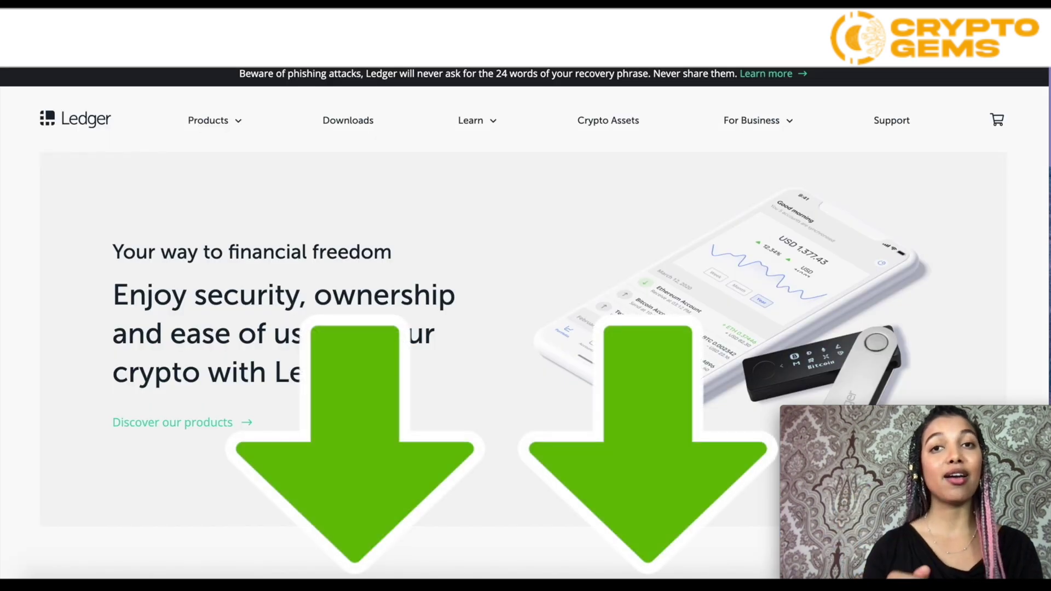
# Scroll through the Binance homepage with its account verification prompt and price tickers.
pyautogui.scroll(-1, 569, 235)
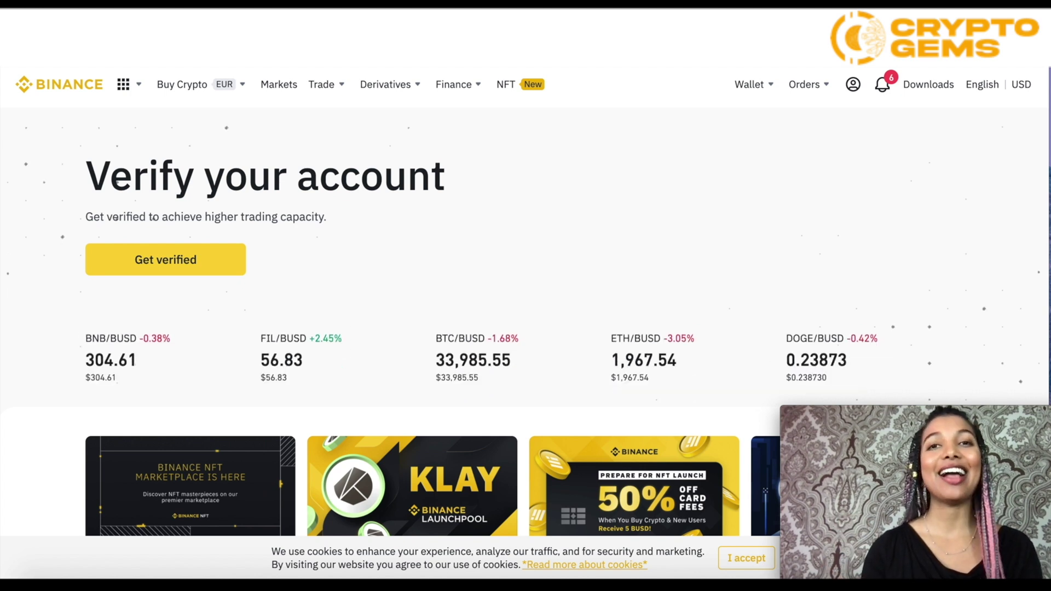
pyautogui.scroll(-1, 430, 83)
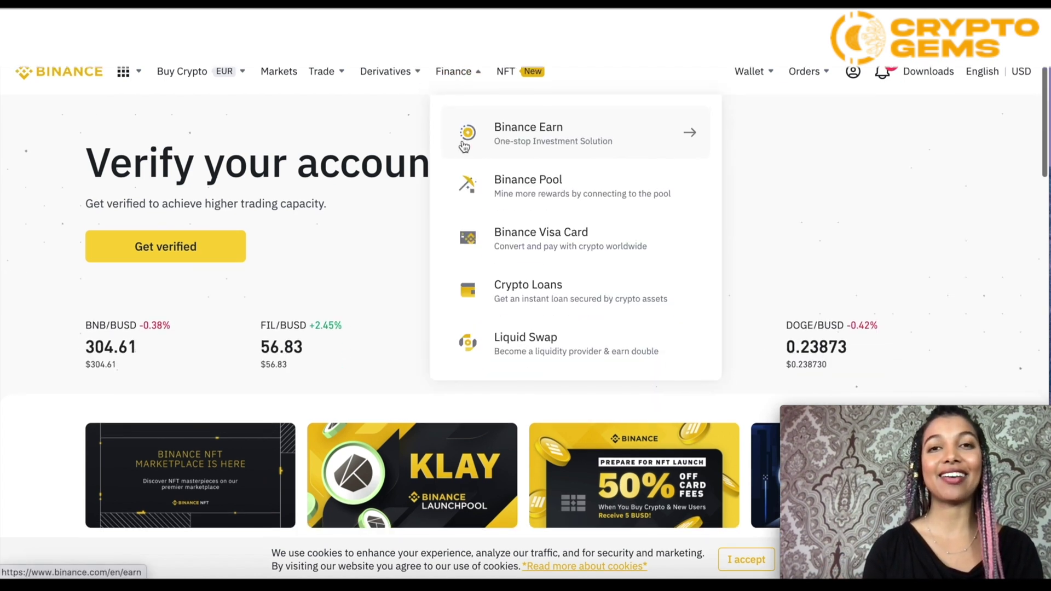
pyautogui.scroll(1, 850, 171)
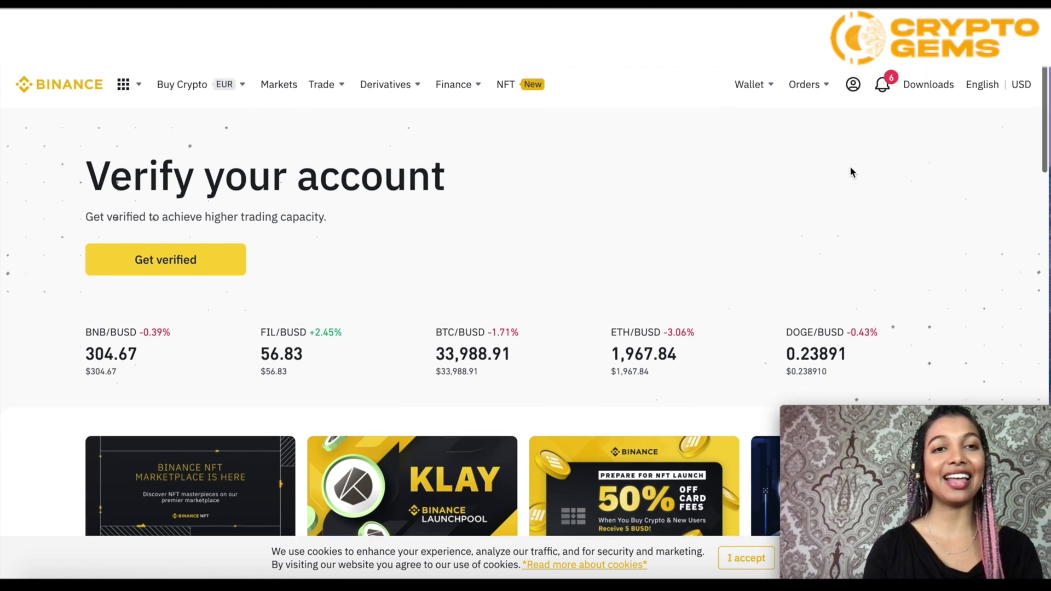